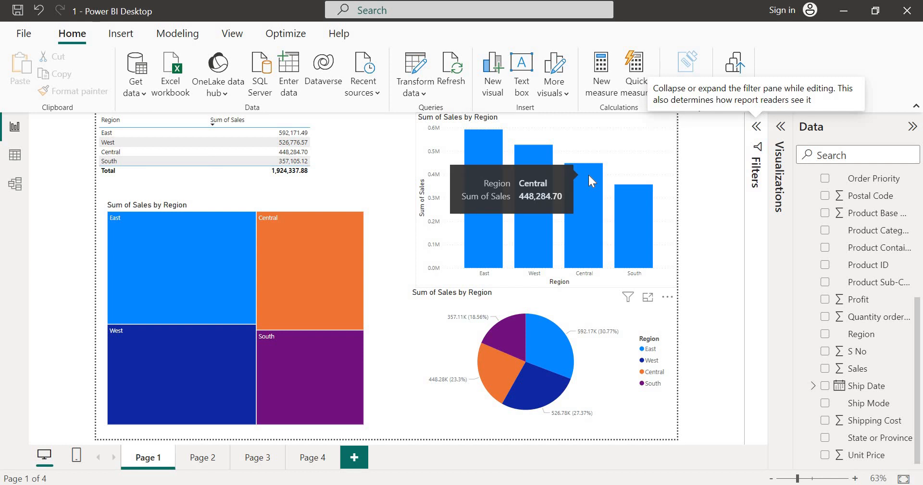
Filter only the column chart of sales by region to the Central and East regions.
click(611, 129)
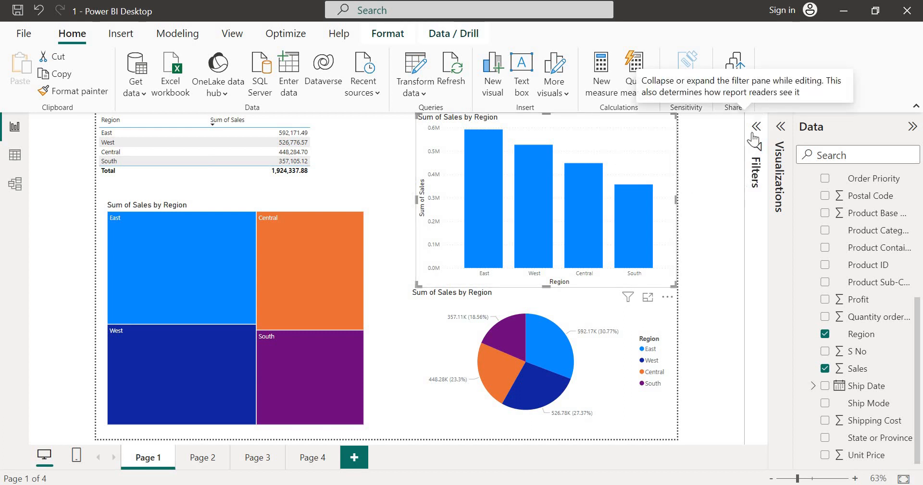
click(756, 159)
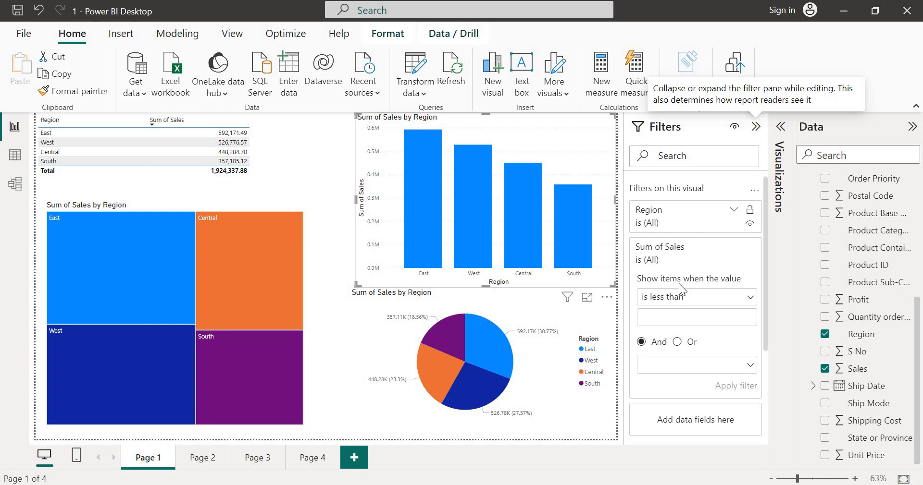
click(734, 248)
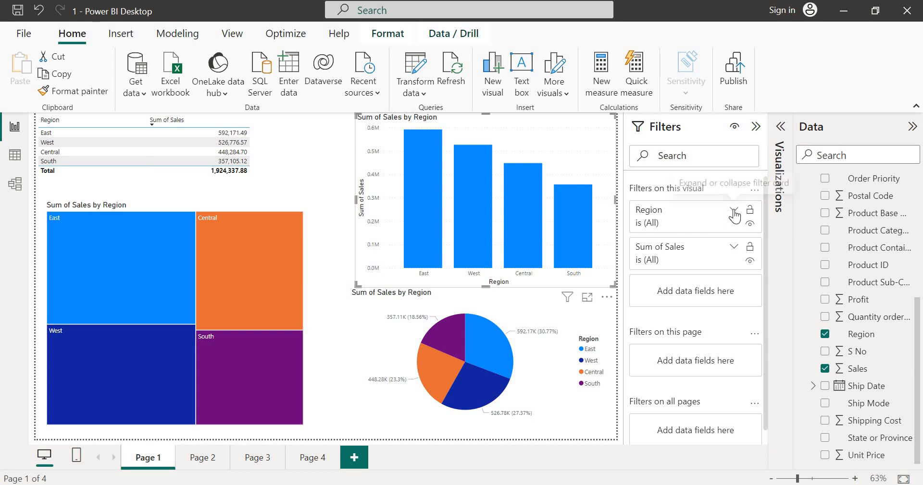
click(734, 212)
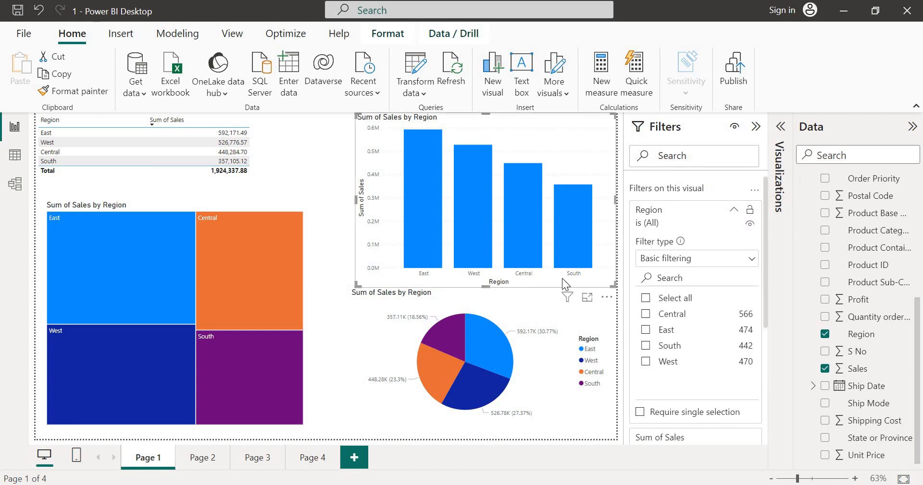
click(646, 315)
click(645, 329)
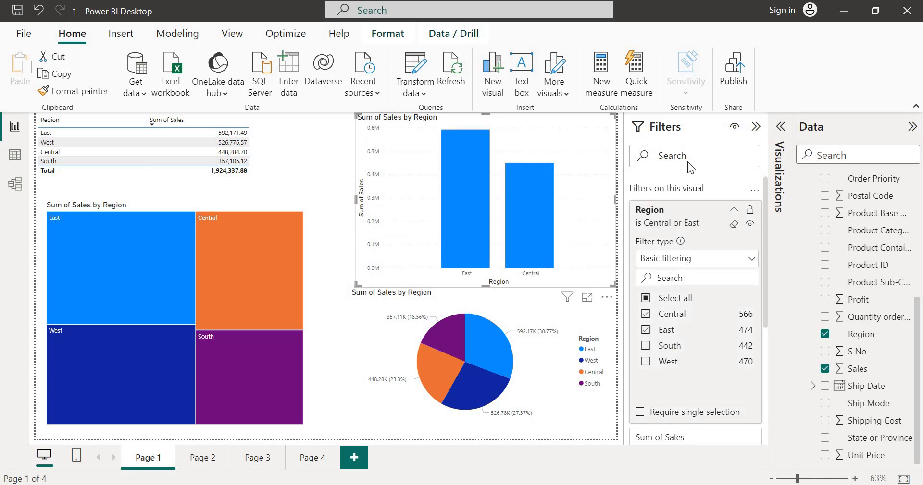
click(756, 126)
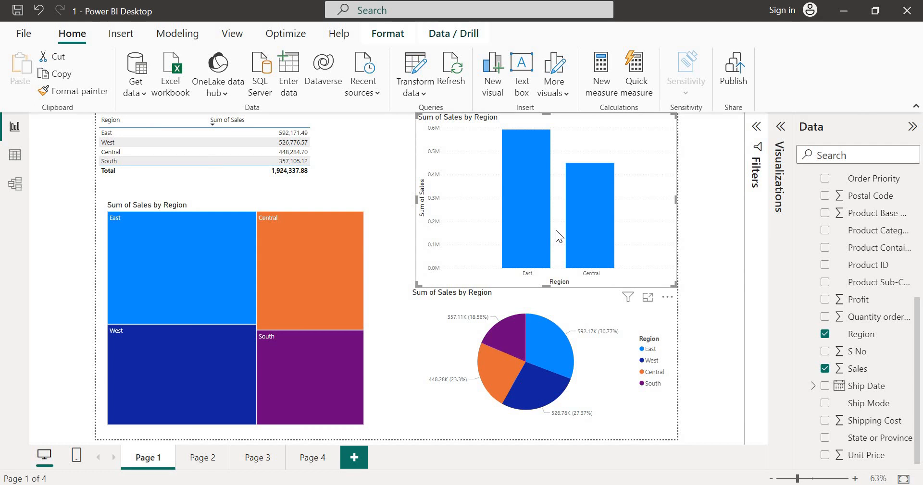
mouse_move(590, 239)
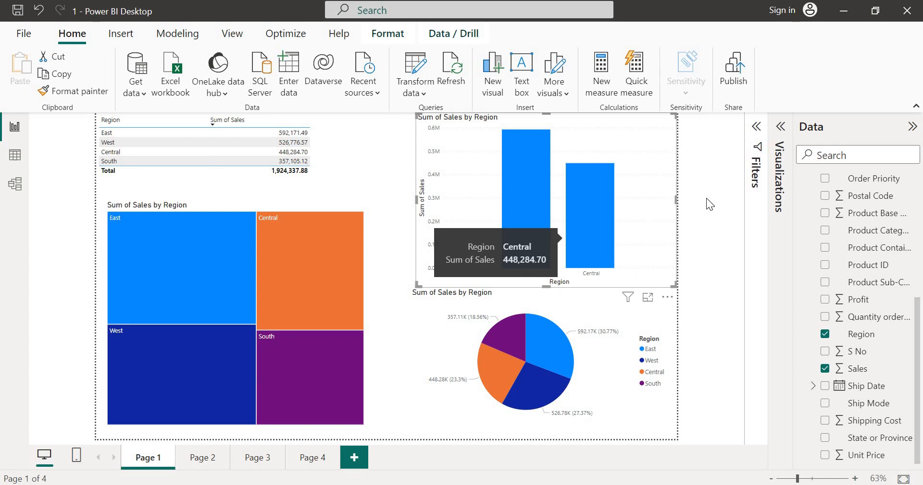
Reset the column chart's Region filter by selecting all regions, and collapse its filter card.
click(757, 169)
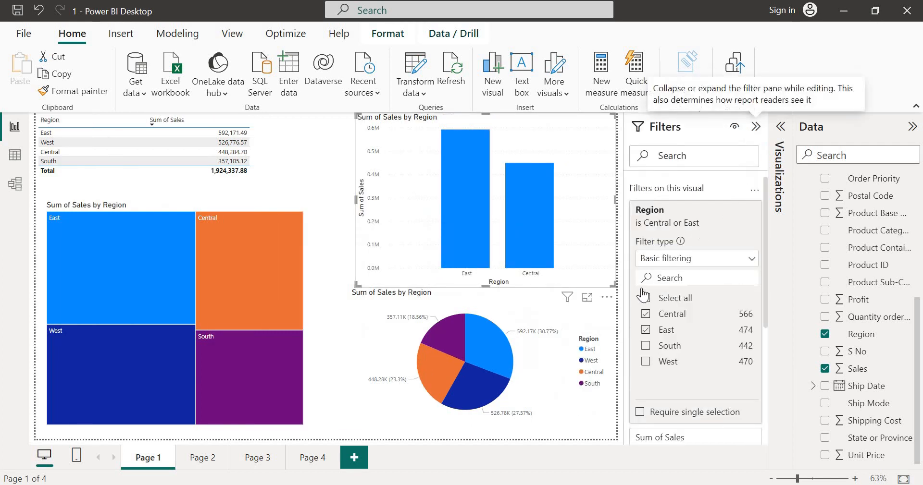
click(659, 298)
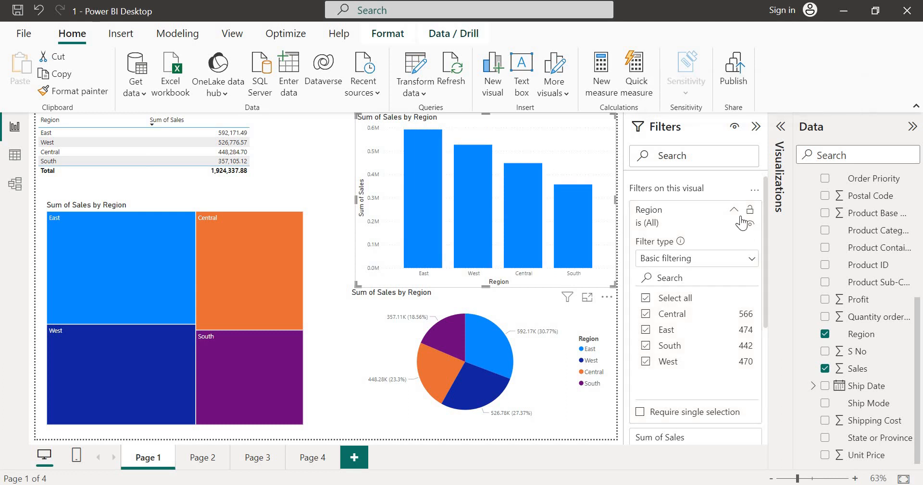
click(735, 211)
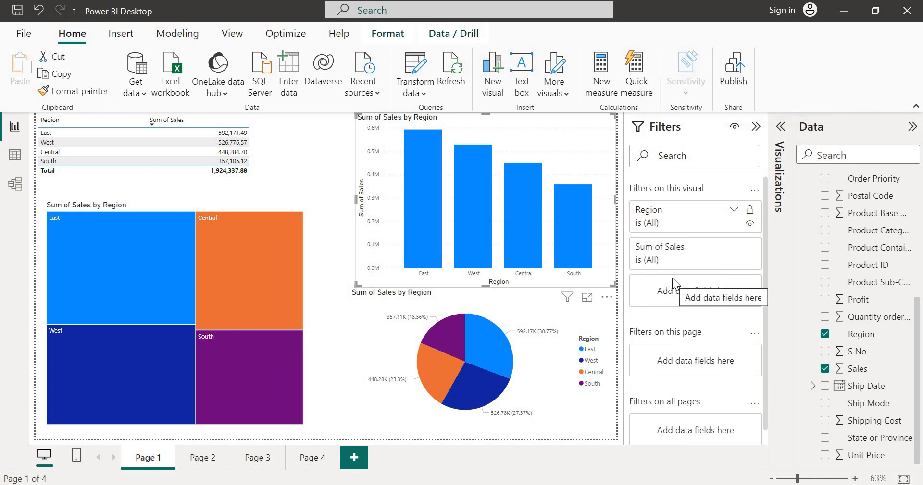
Filter the column chart to regions whose Sum of Sales is less than 500000 and compare it with the pie chart.
mouse_move(726, 250)
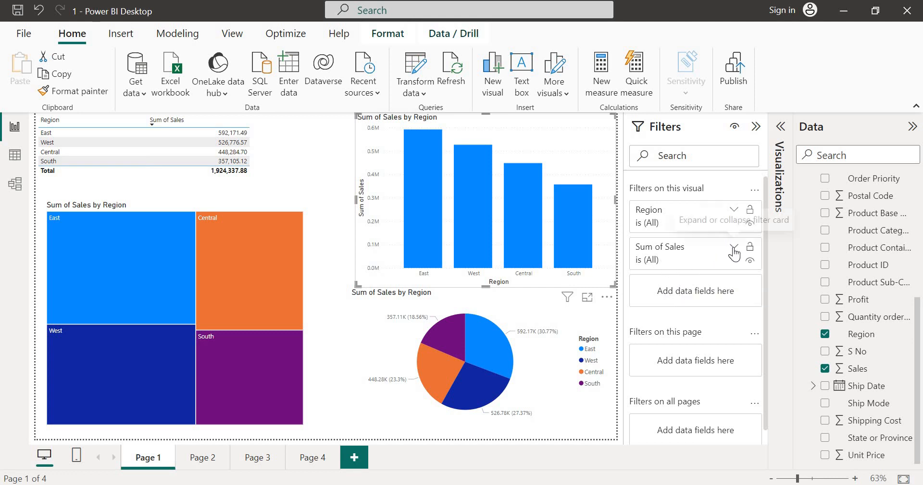
click(733, 247)
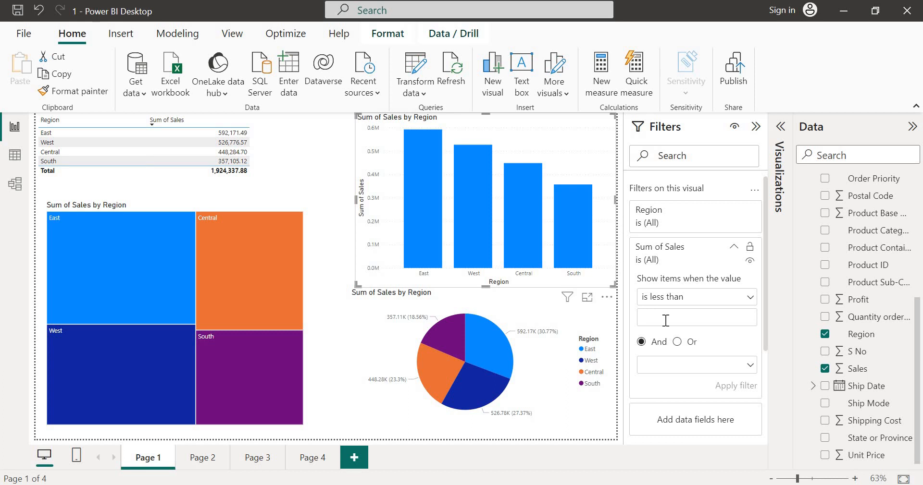
text(500000)
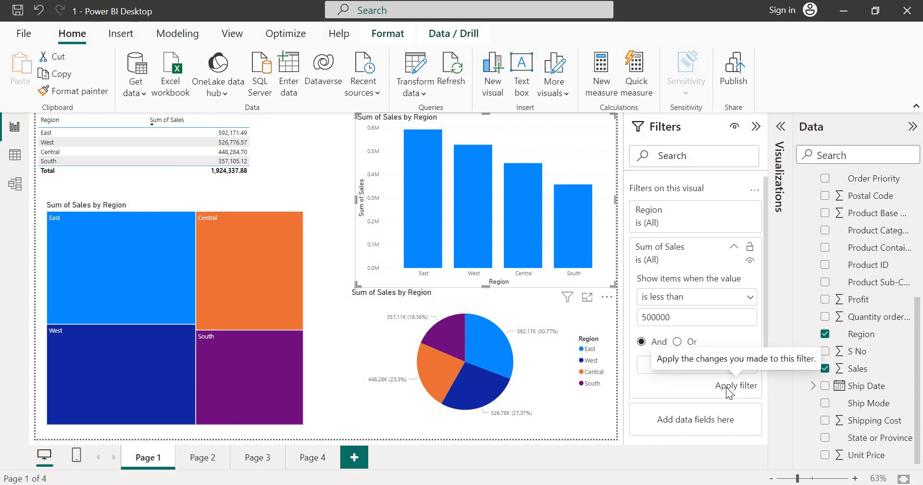
click(727, 390)
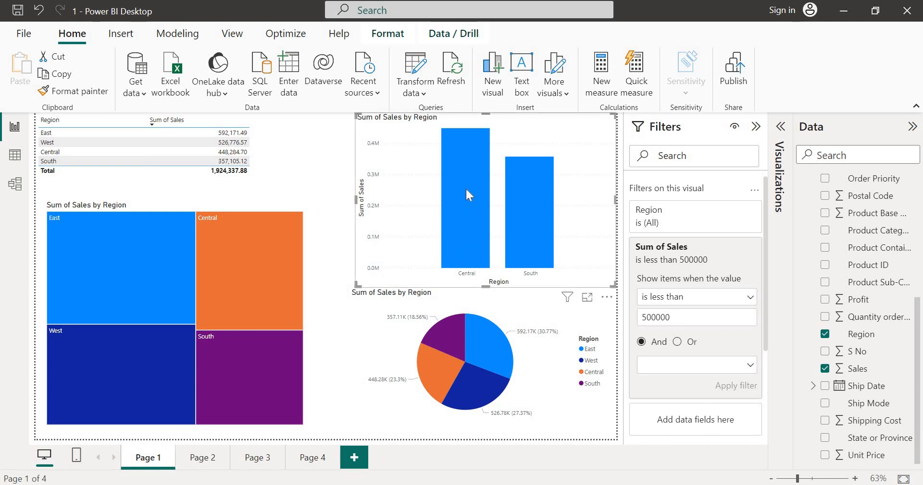
mouse_move(466, 186)
mouse_move(528, 242)
mouse_move(509, 365)
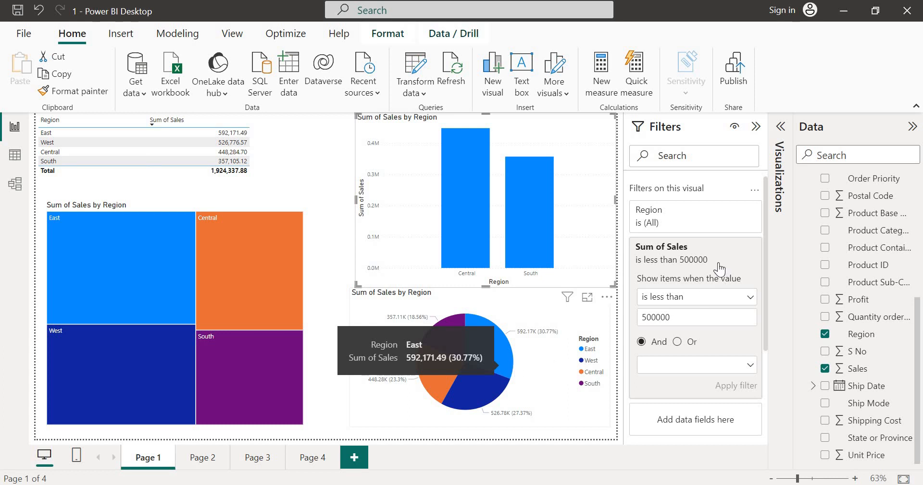
Clear the Sum of Sales filter on the column chart.
click(734, 261)
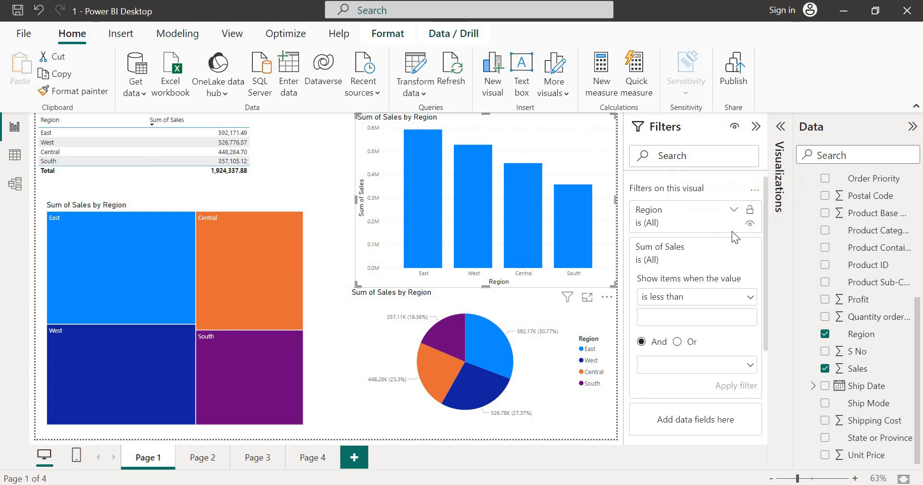
click(734, 211)
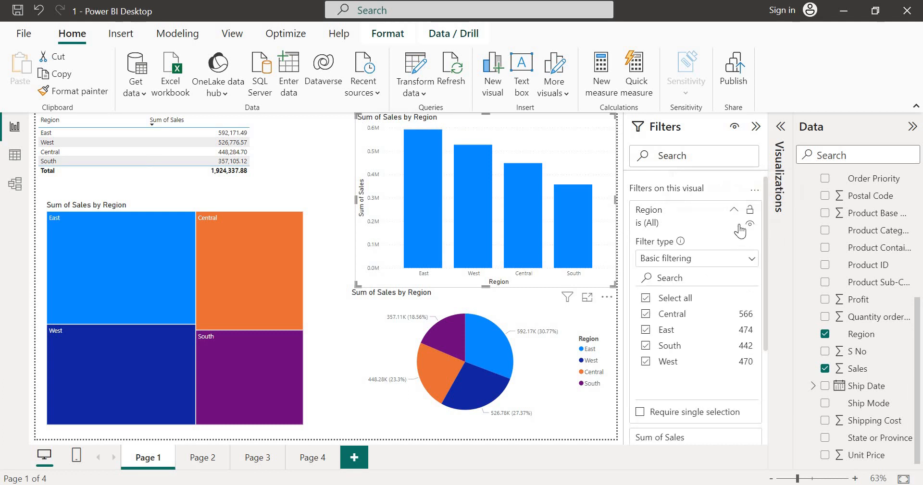
click(752, 262)
click(732, 213)
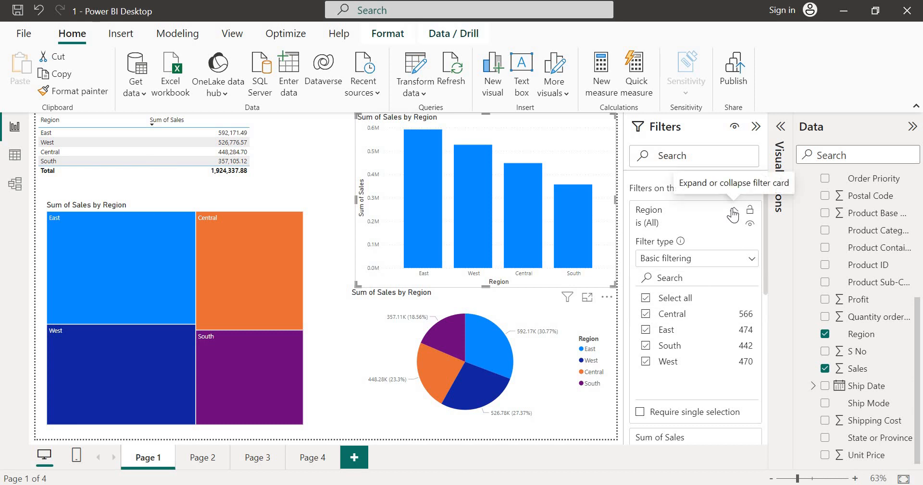
click(733, 214)
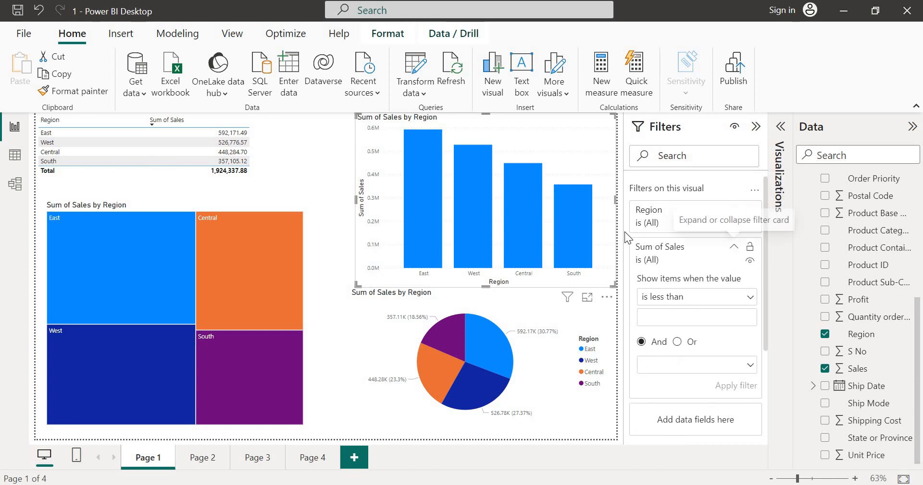
Add Region as a filter on this page, limit it to Central and East, and check the pie chart.
click(320, 152)
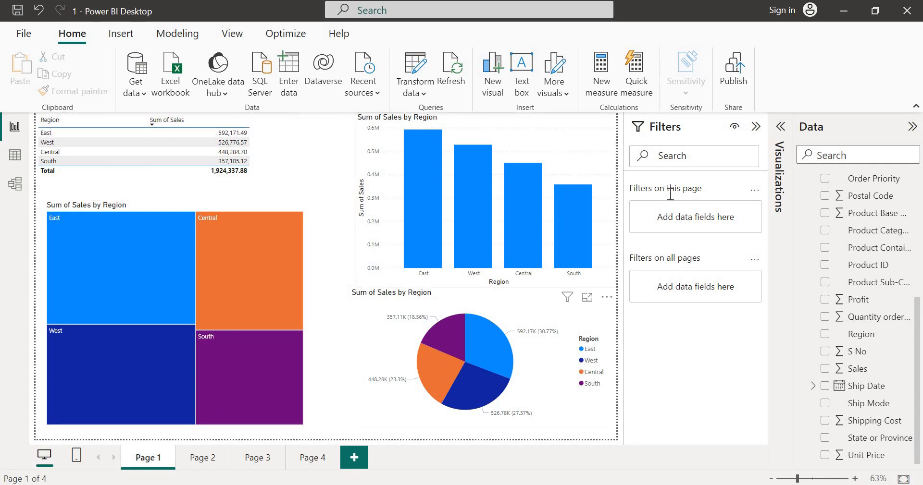
drag(848, 335, 715, 223)
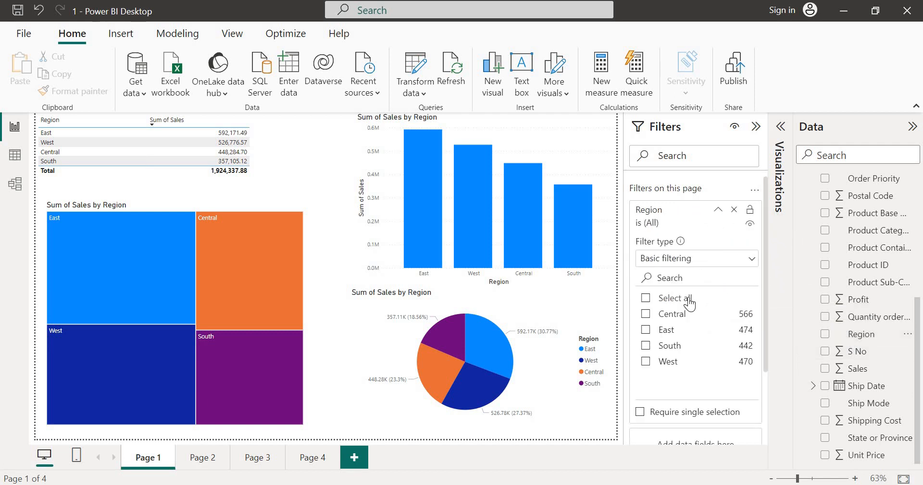
click(645, 315)
click(645, 330)
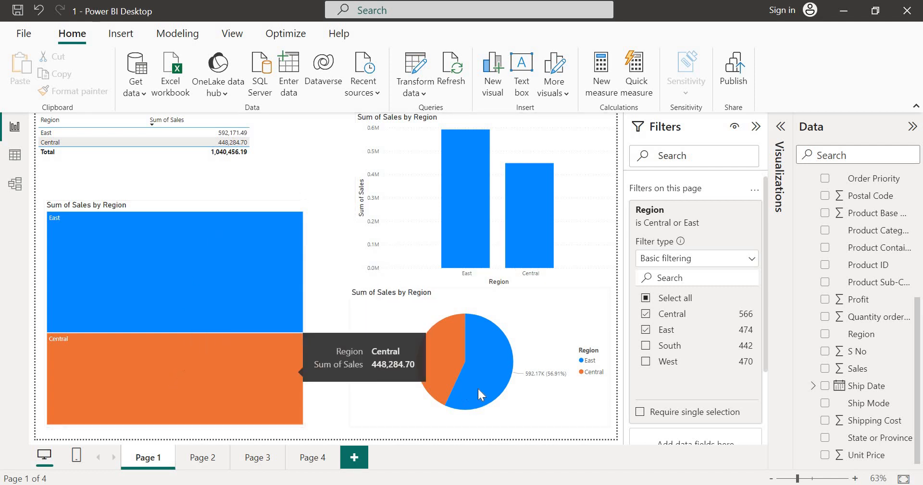
mouse_move(467, 393)
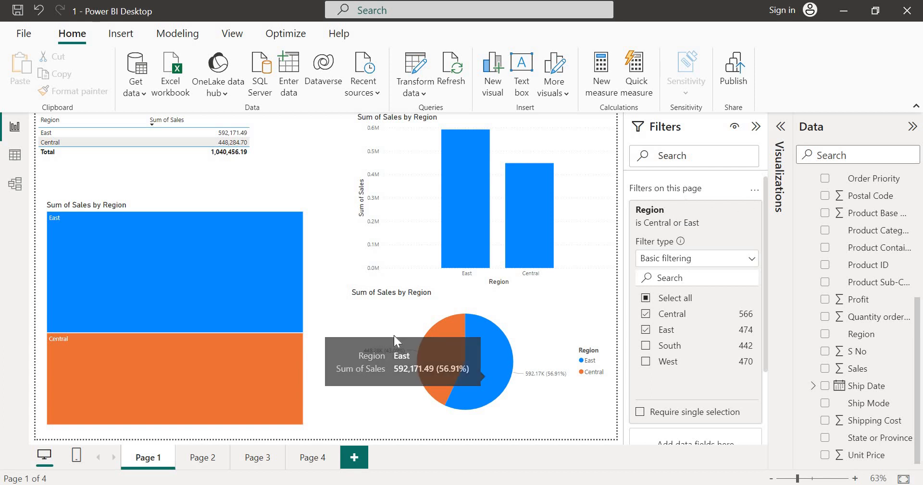
Compare the table on Page 2 with the visuals on Page 1 to check the page filter's scope.
click(206, 458)
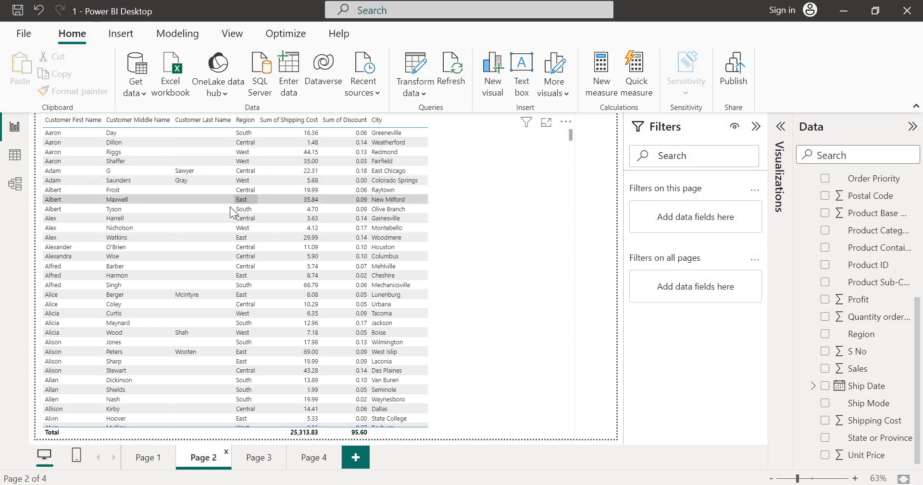
click(153, 462)
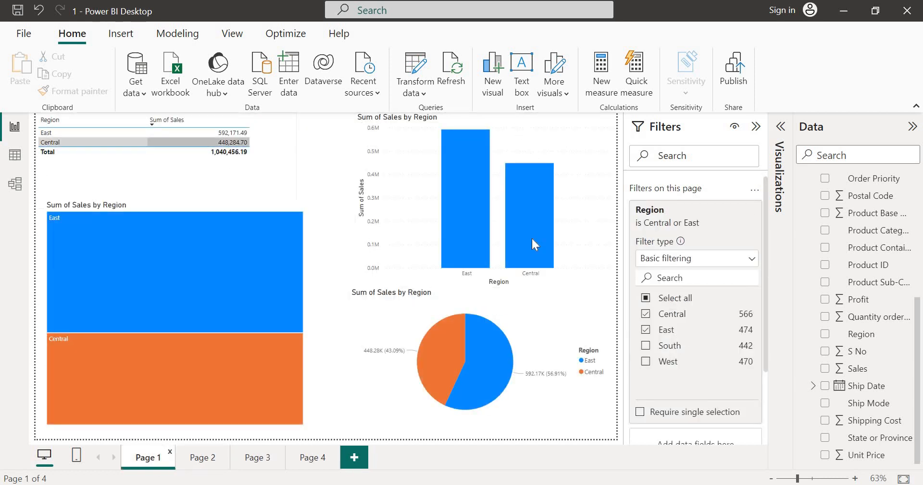
click(201, 459)
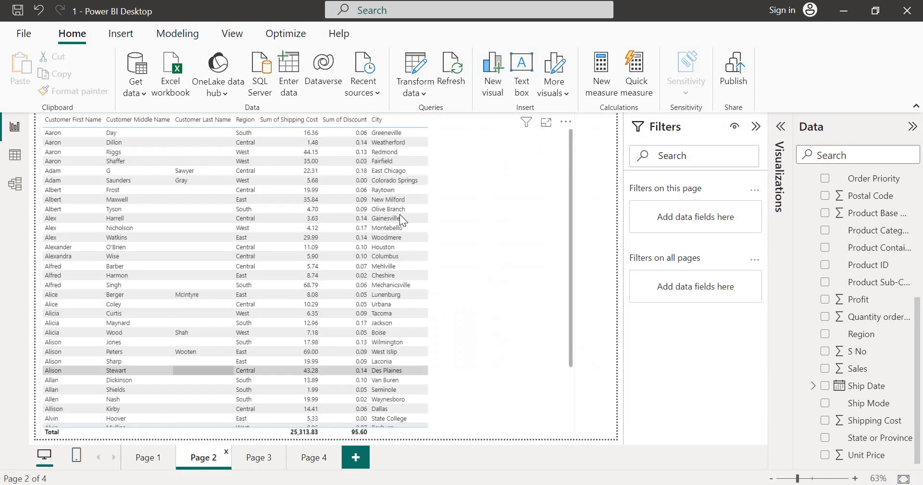
click(150, 461)
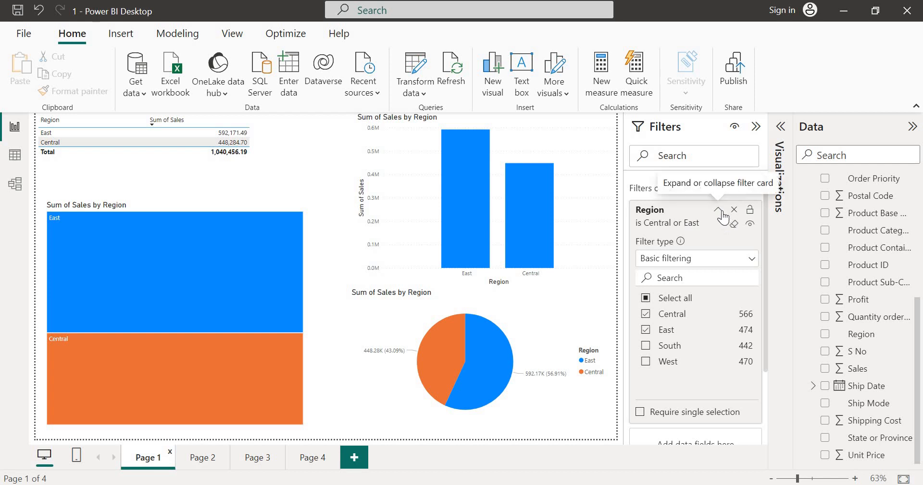
Remove the Region filter from Page 1 and check Page 2 again.
click(717, 211)
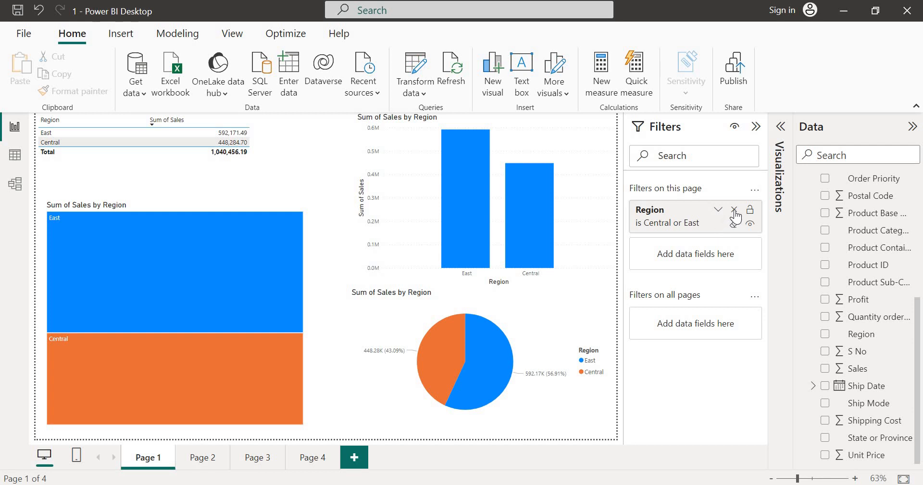
click(734, 210)
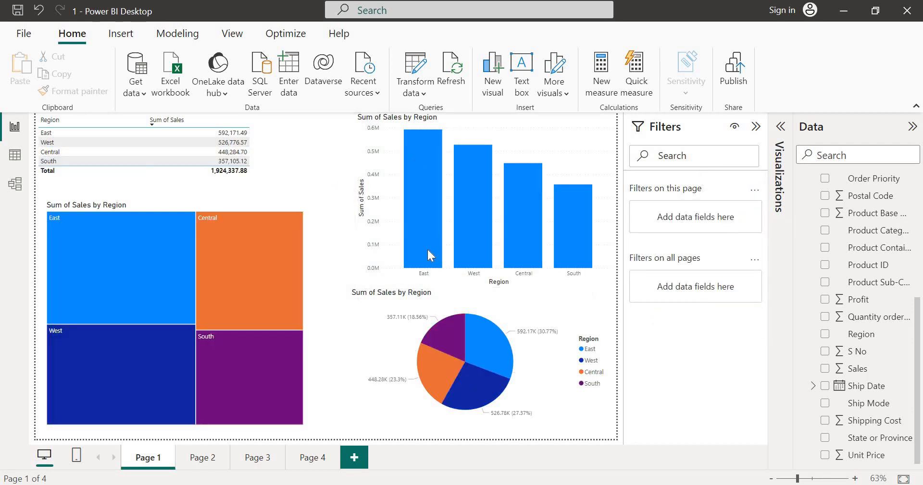
click(199, 458)
click(155, 459)
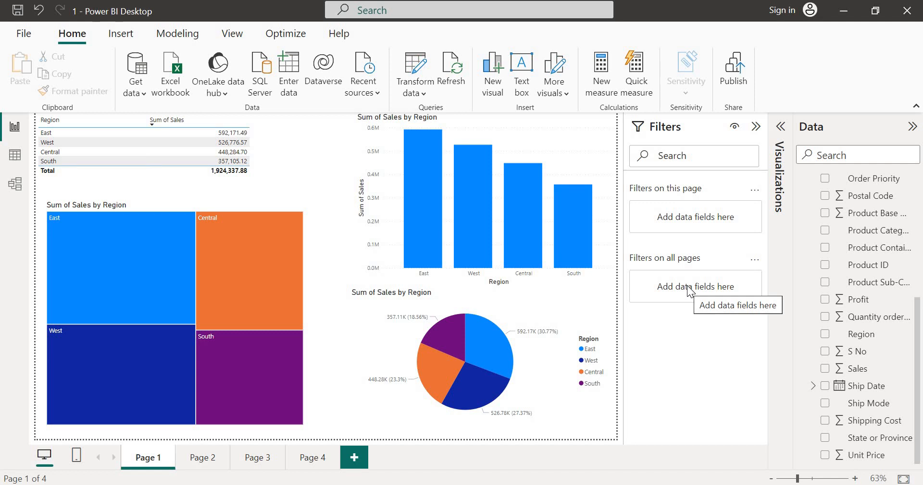
Add Region as a filter on all pages, limit it to Central and East, and collapse the Data pane.
drag(861, 335, 640, 294)
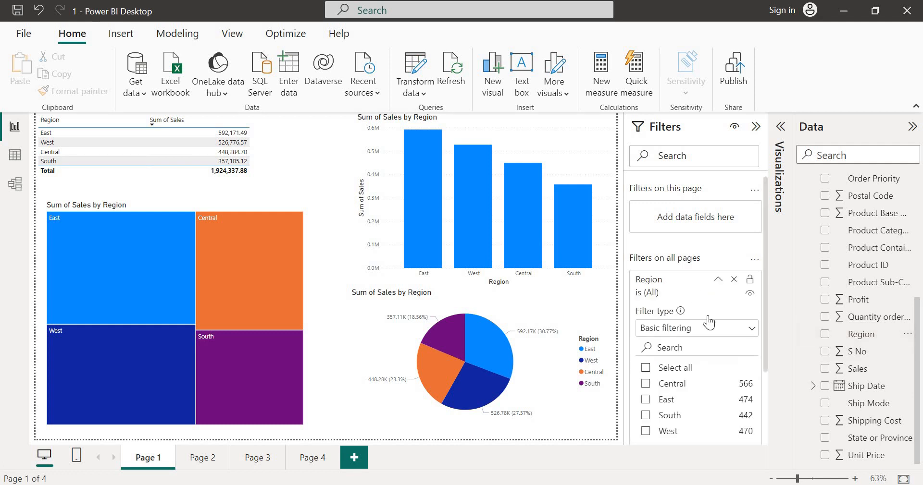
scroll(707, 323, down, 3)
click(646, 303)
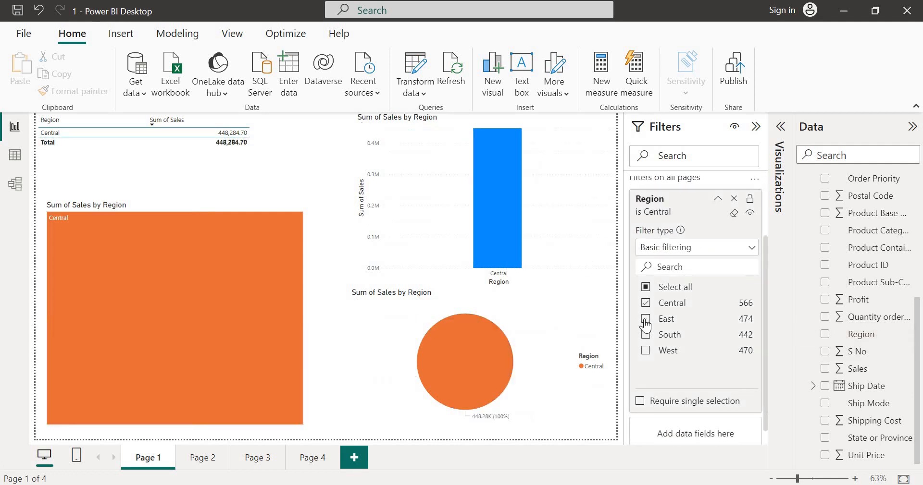
click(646, 320)
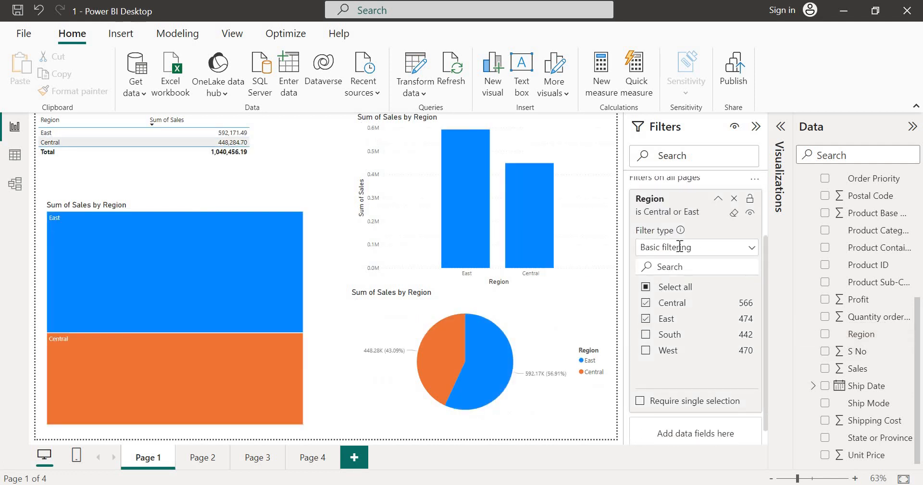
click(912, 128)
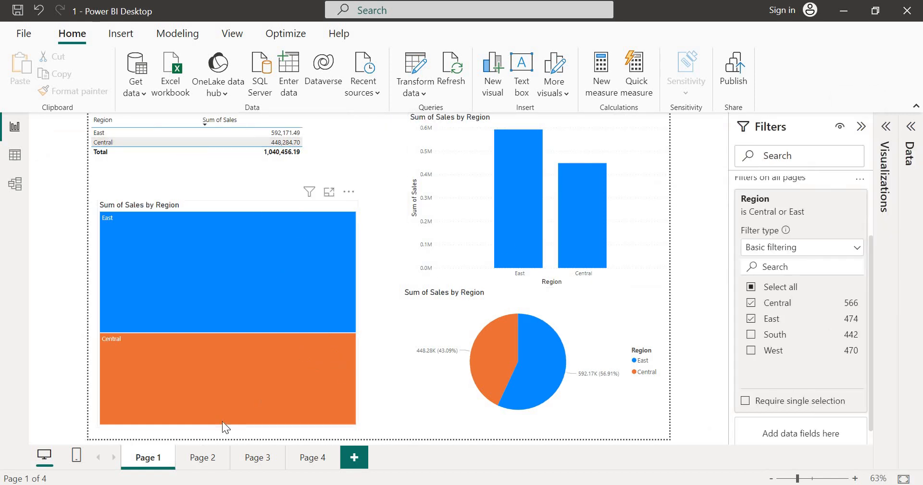
Examine the Region values in Page 2's customer table, return to Page 1 and collapse the all-pages Region filter card.
click(199, 459)
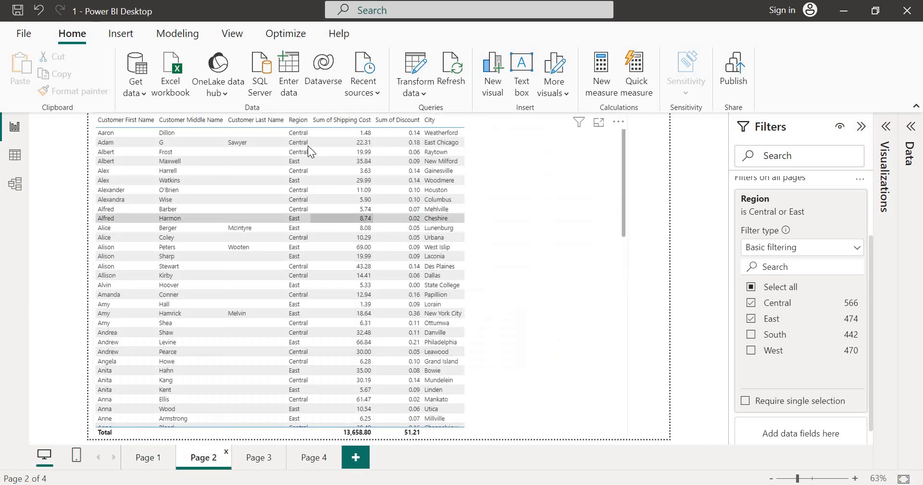
scroll(295, 249, down, 6)
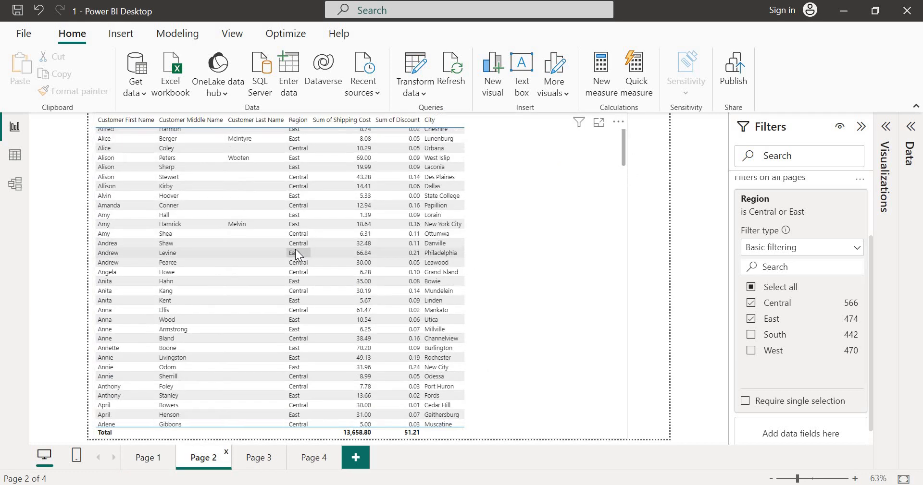
scroll(302, 287, down, 10)
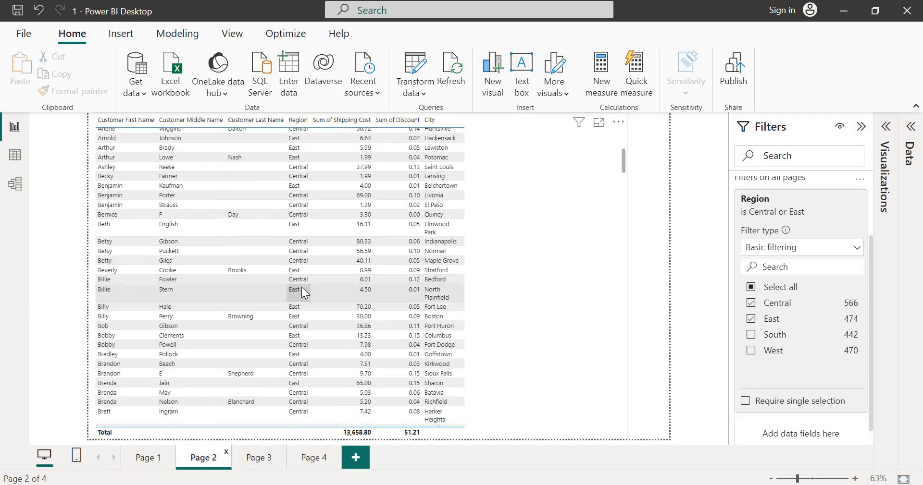
scroll(301, 287, down, 12)
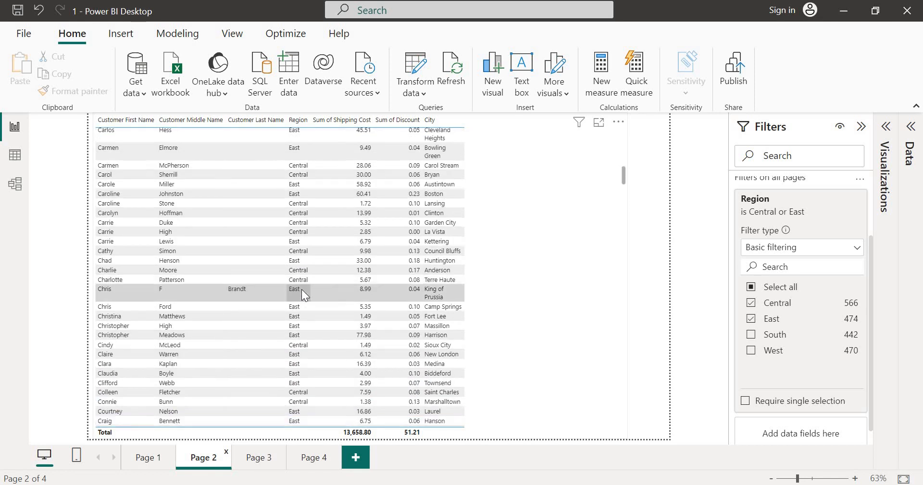
scroll(302, 291, down, 12)
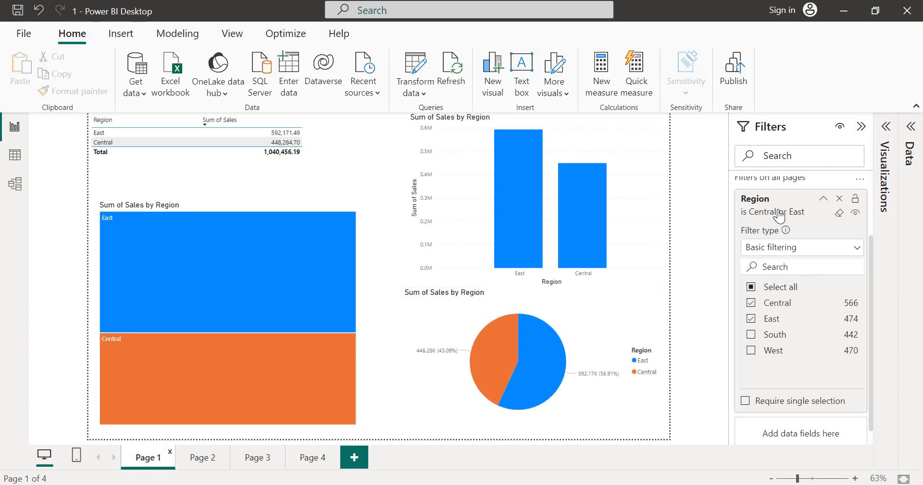
click(823, 198)
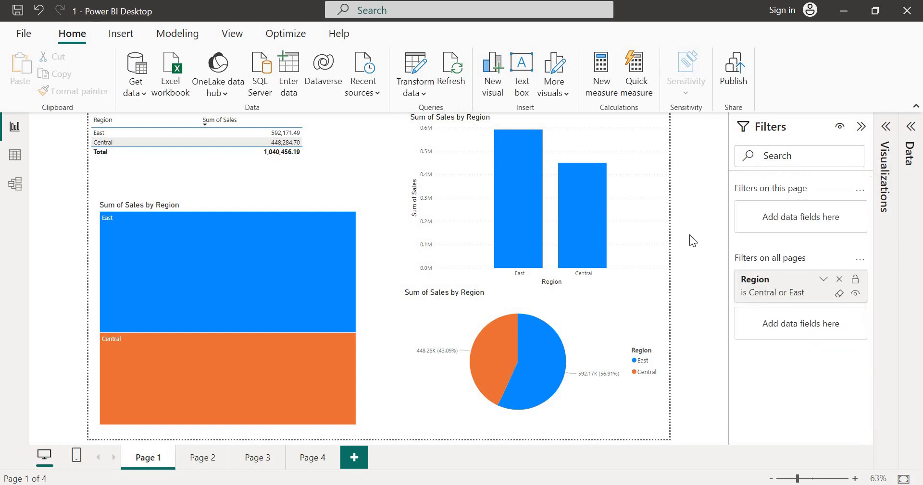